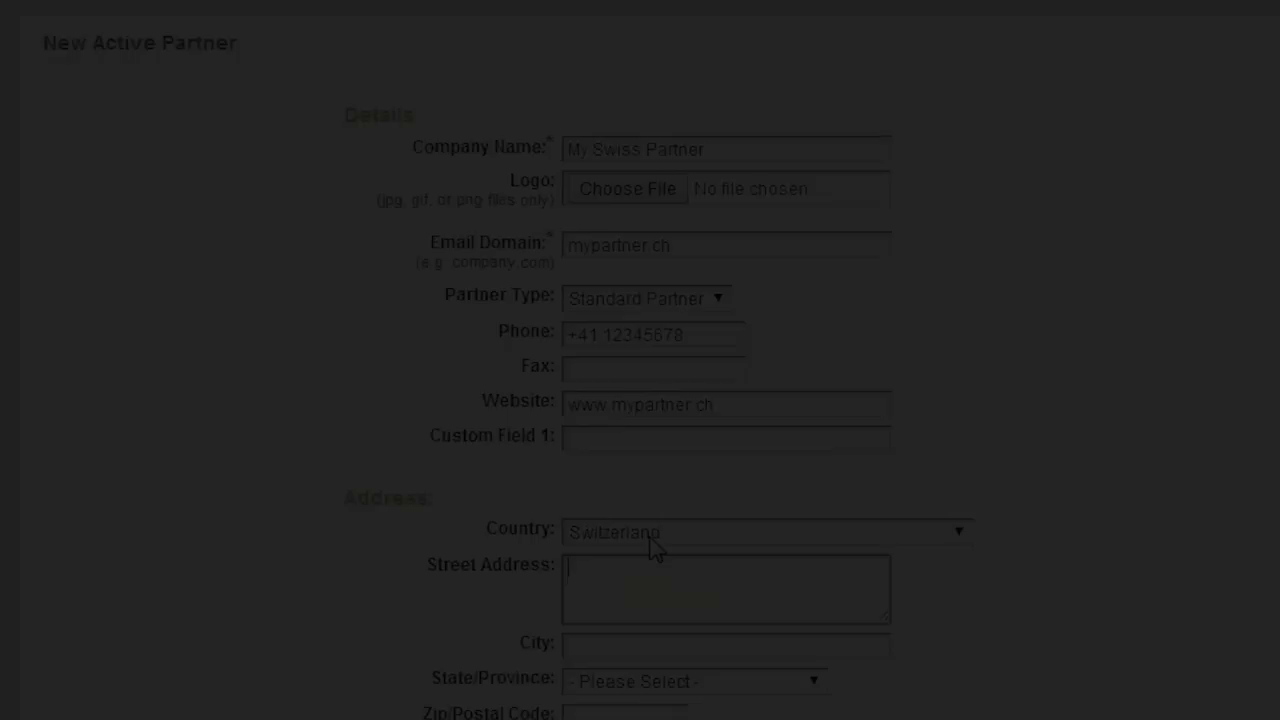
# Fill in My Swiss Partner's street address, city, state and zip code in Basel
pyautogui.press('Tab')
pyautogui.press('Tab')
pyautogui.press('Tab')
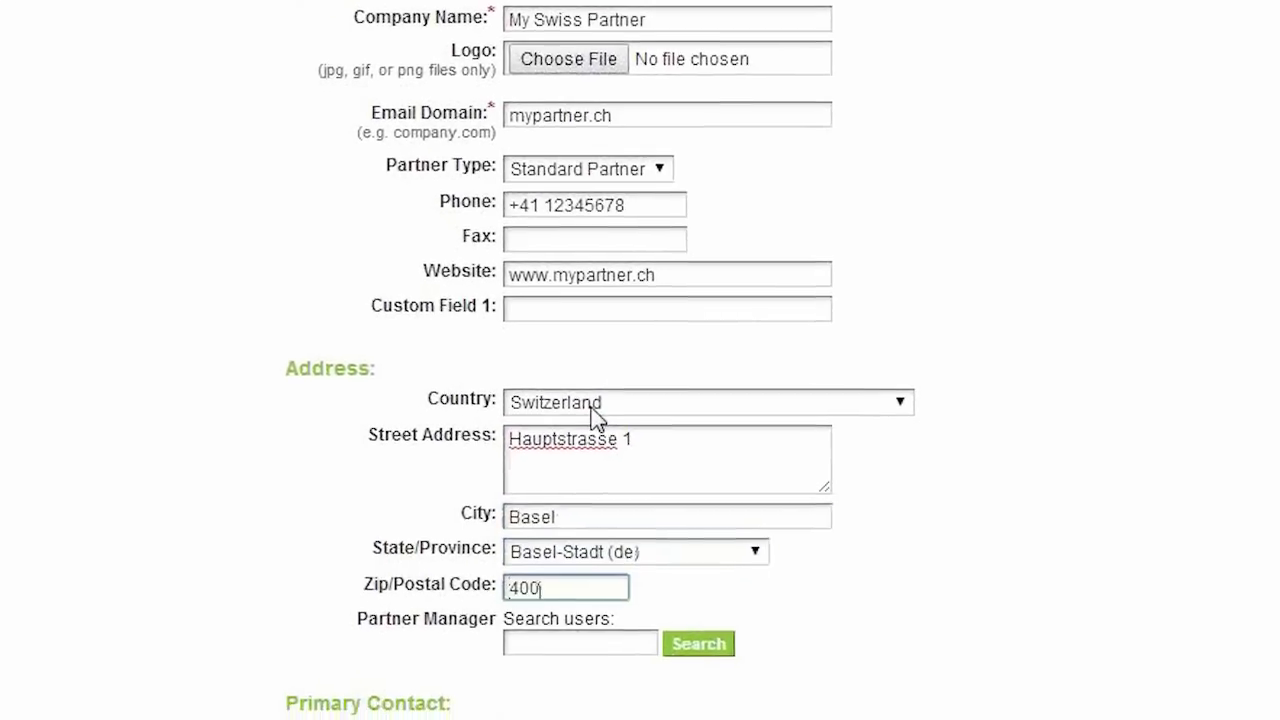
pyautogui.press('Tab')
# Enter the primary contact's first name, last name, e-mail and phone, then save and view the partner
pyautogui.press('Tab')
pyautogui.press('Tab')
pyautogui.press('Tab')
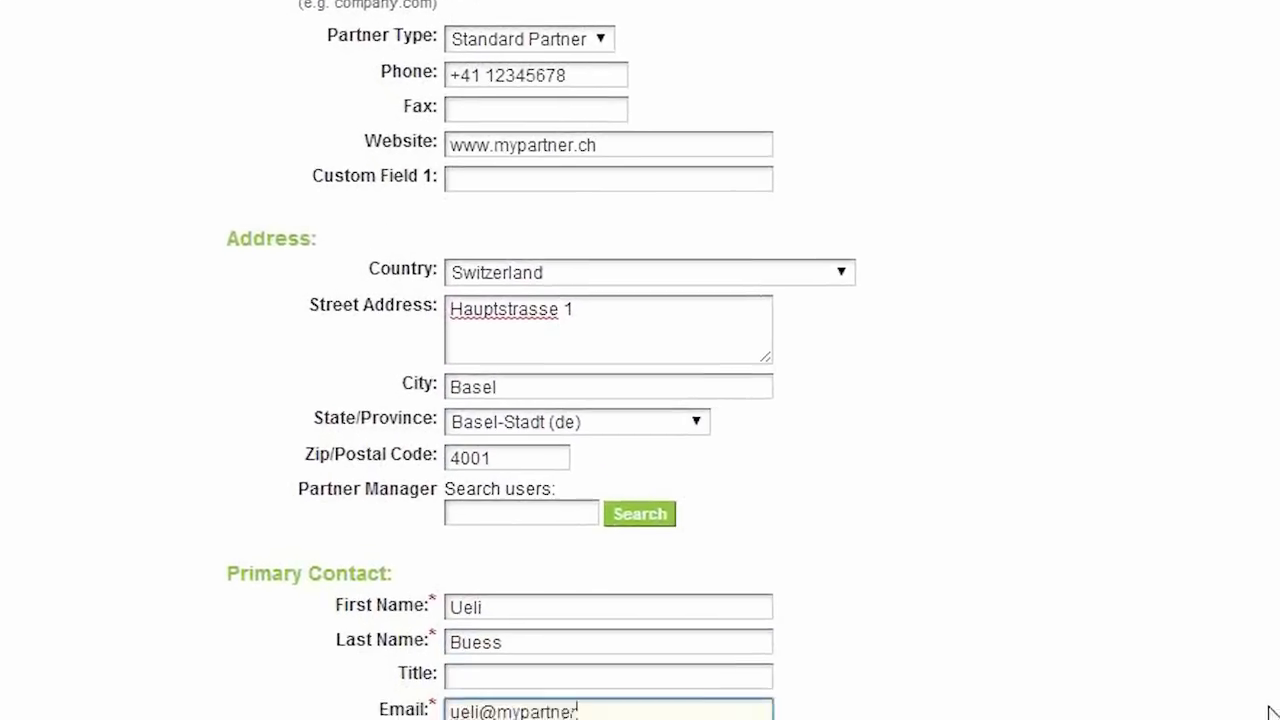
pyautogui.press('Tab')
pyautogui.write('+41 12345678')
pyautogui.click(697, 690)
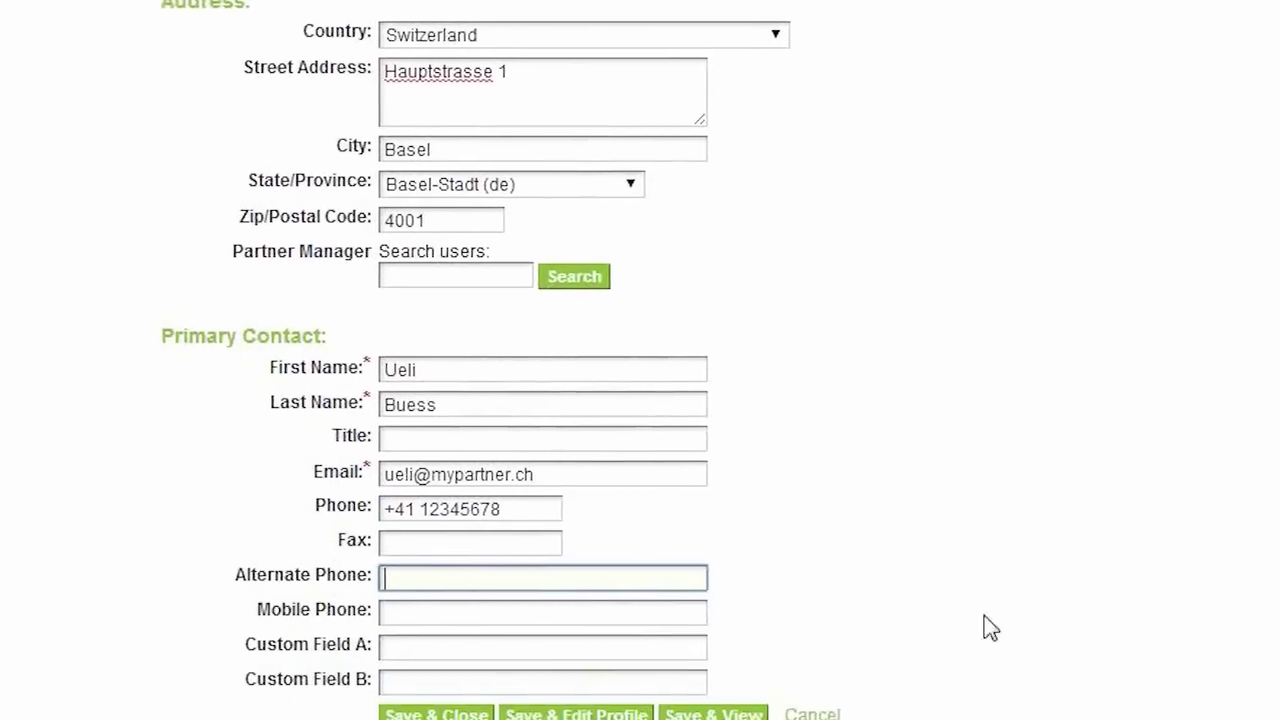
pyautogui.click(680, 614)
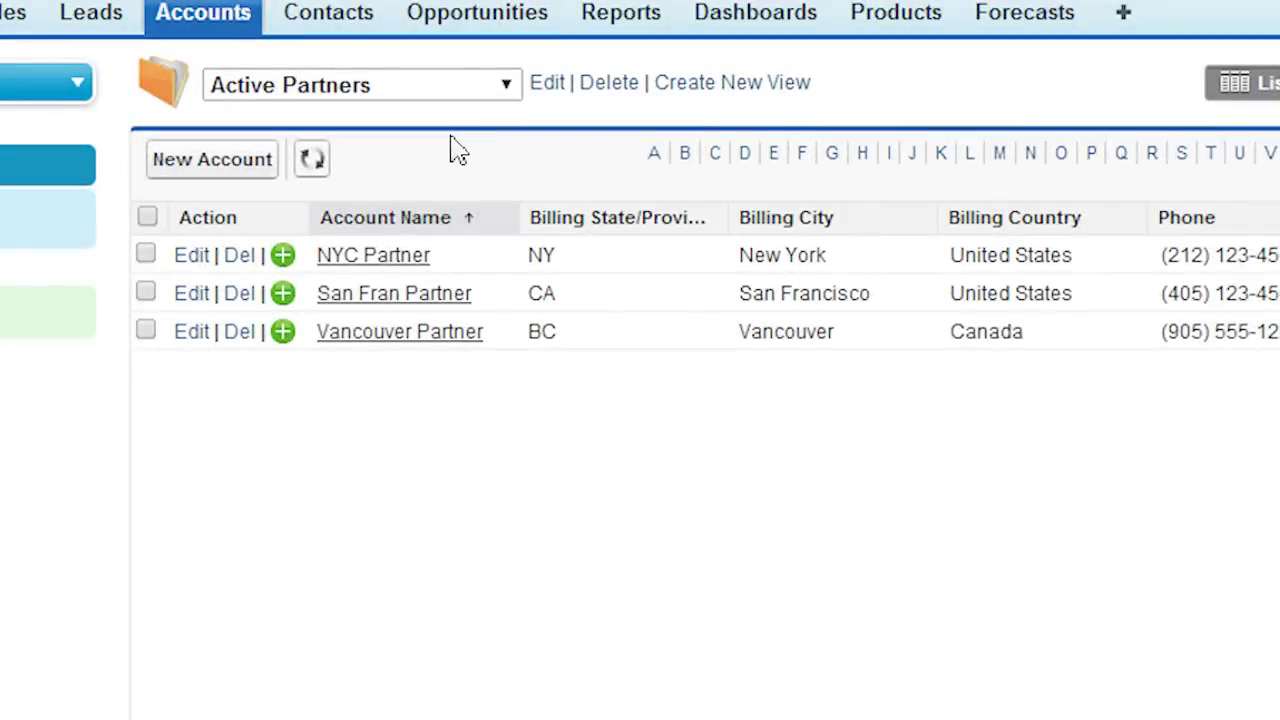
# Refresh Salesforce's Active Partners account list to show My Swiss Partner
pyautogui.click(322, 160)
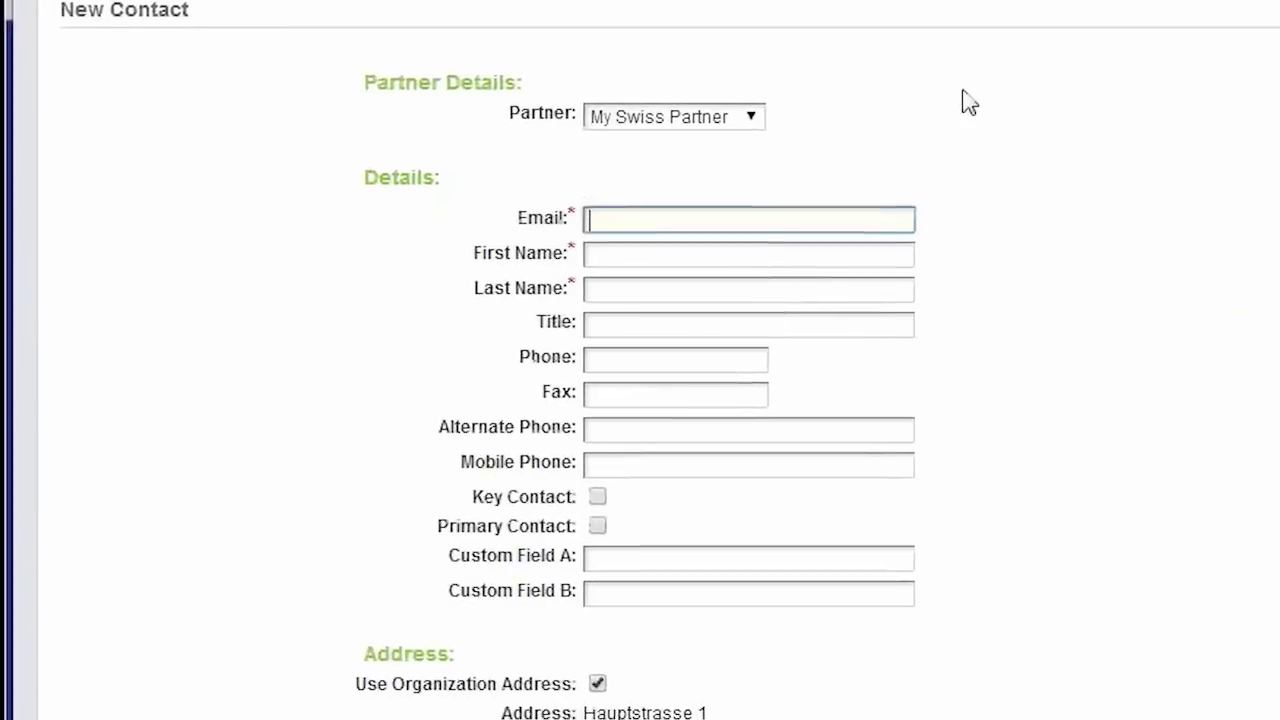
# Save a new My Swiss Partner contact with the contact's e-mail, first name and last name
pyautogui.press('Tab')
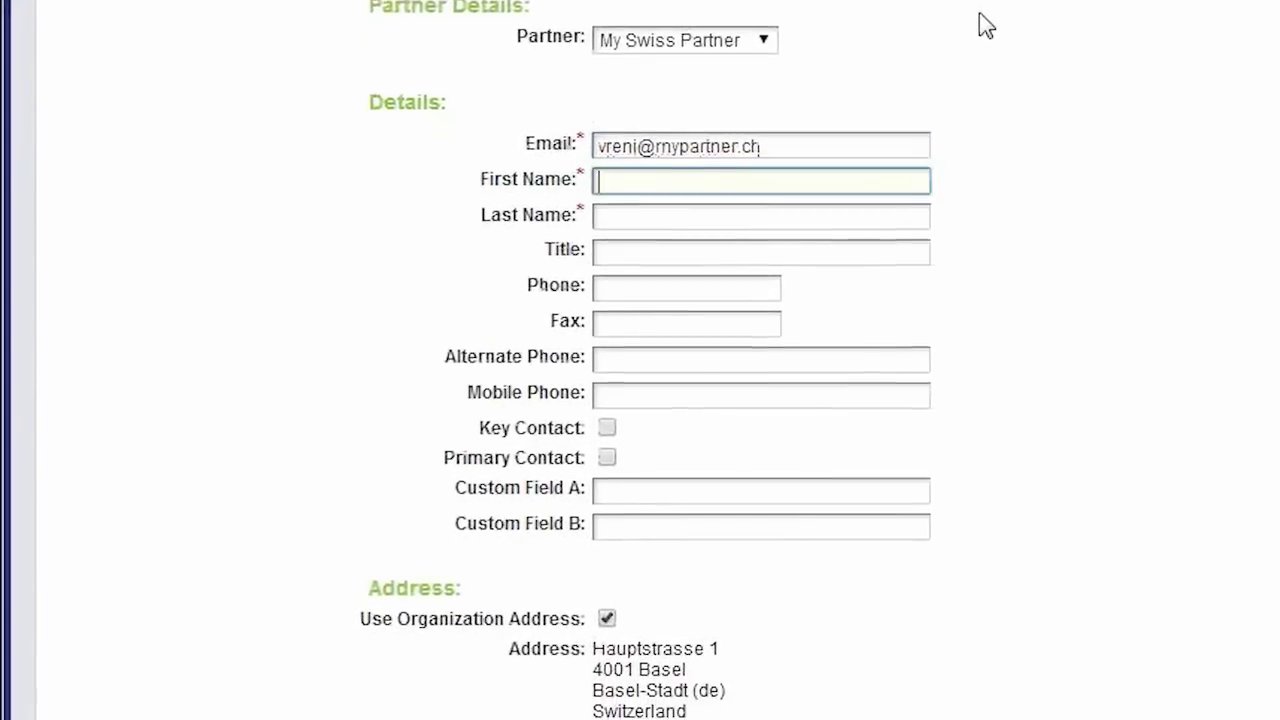
pyautogui.press('Tab')
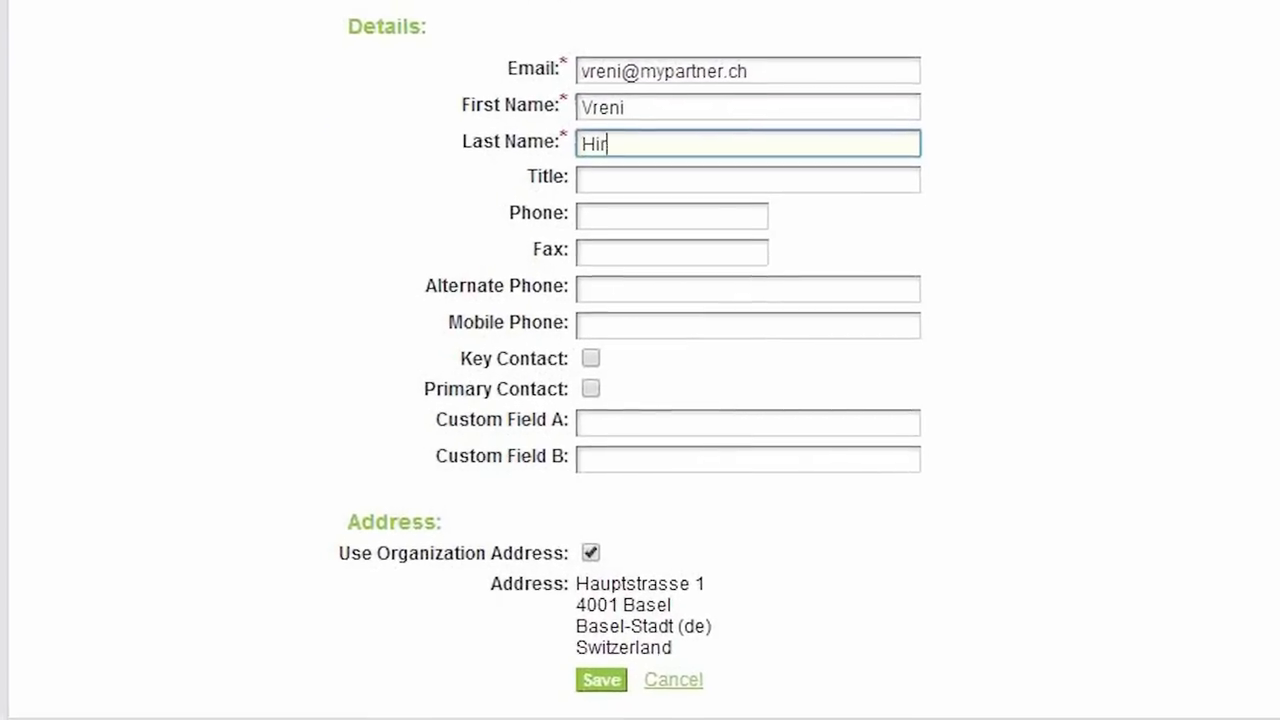
pyautogui.press('Tab')
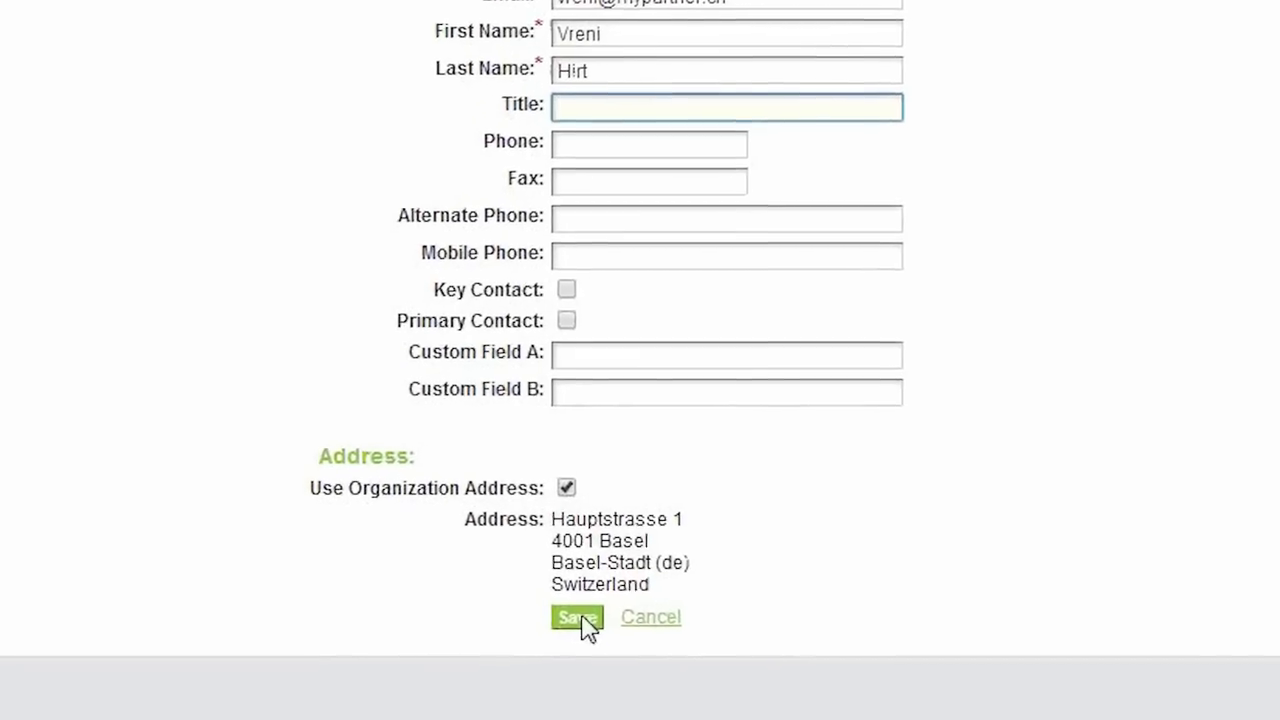
pyautogui.click(578, 618)
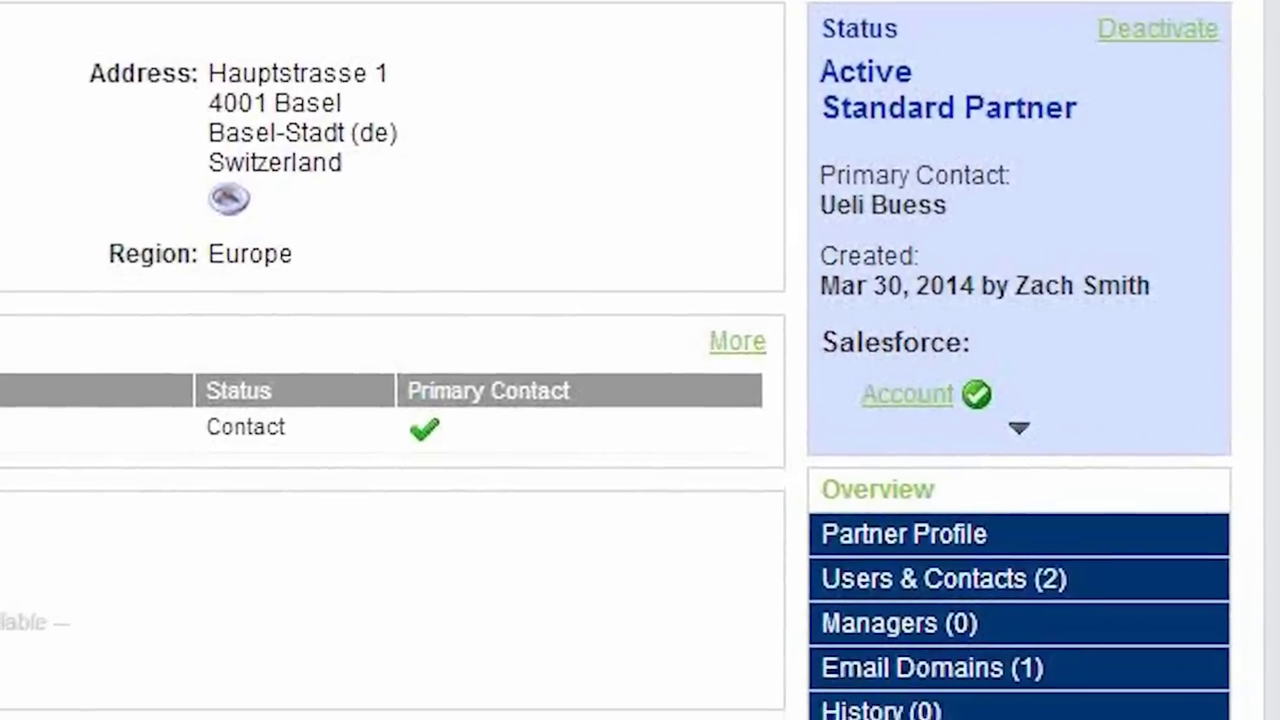
# Expand the Salesforce sync details in the partner's Status box to show the last sync status and time
pyautogui.click(997, 395)
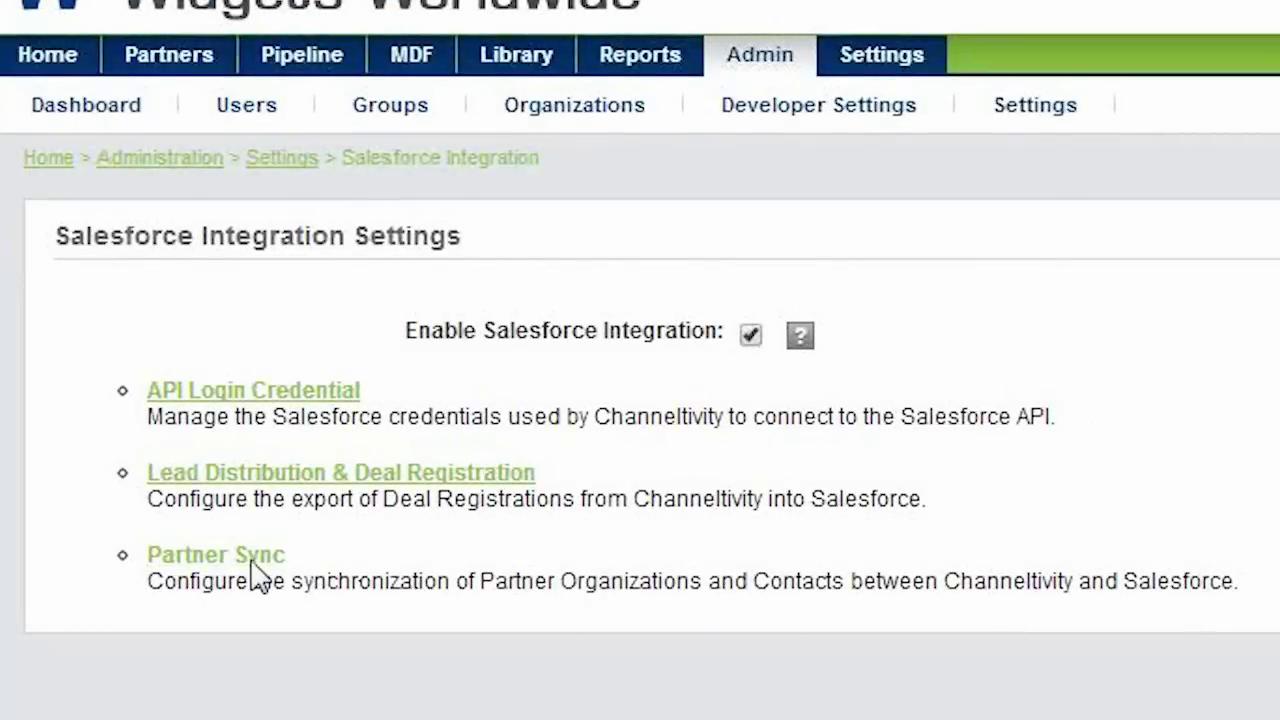
# Go to Partner Sync from the Salesforce Integration settings
pyautogui.click(252, 563)
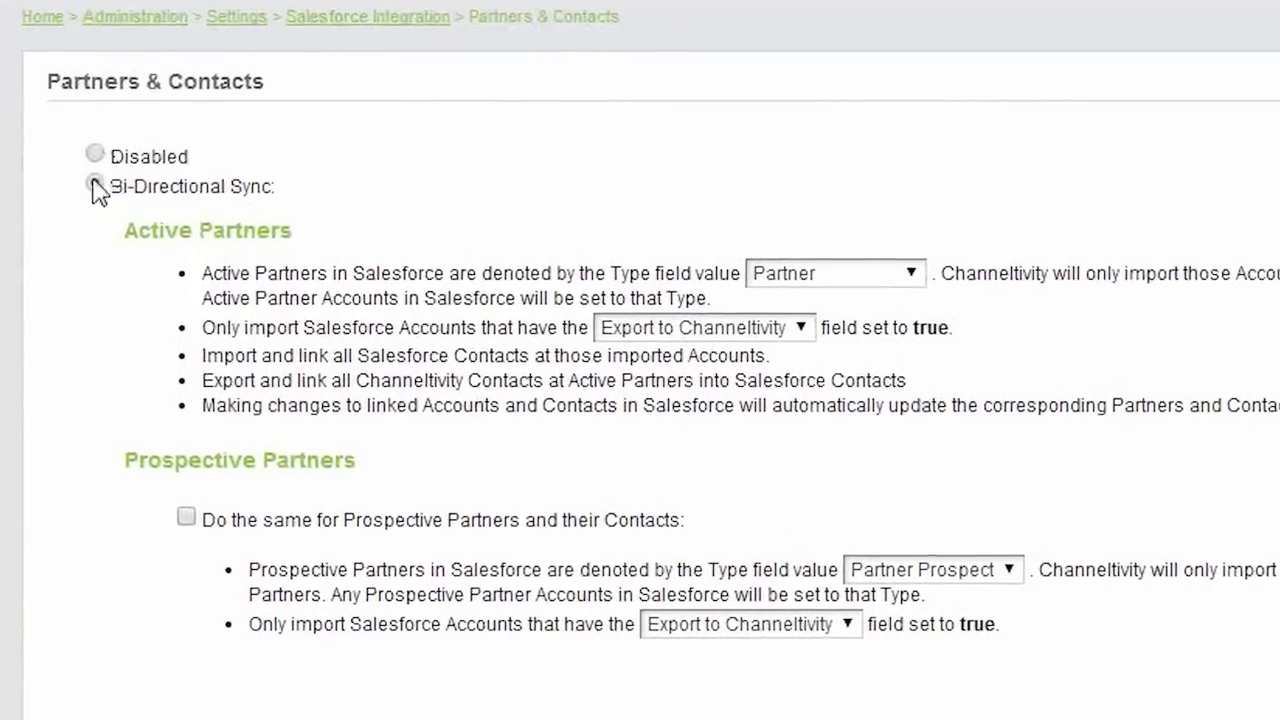
# Enable Bi-Directional Sync and keep Partner as the Type value denoting active partners
pyautogui.click(95, 185)
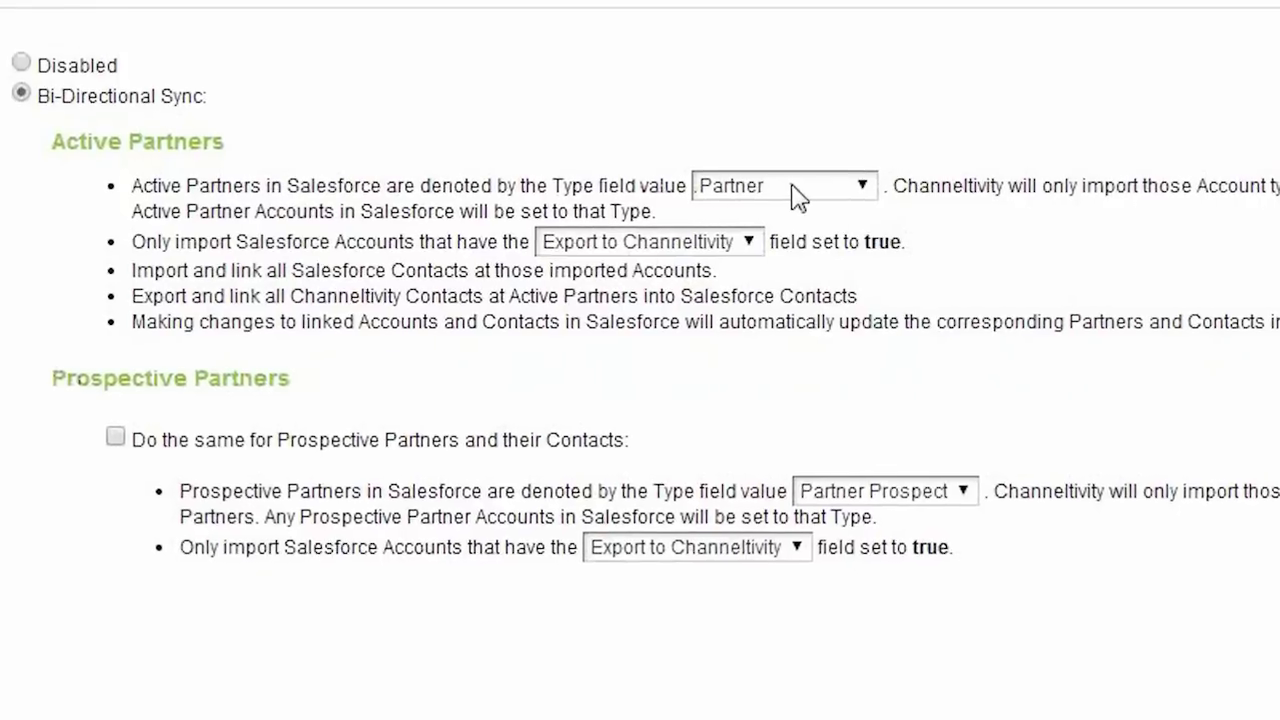
pyautogui.click(797, 192)
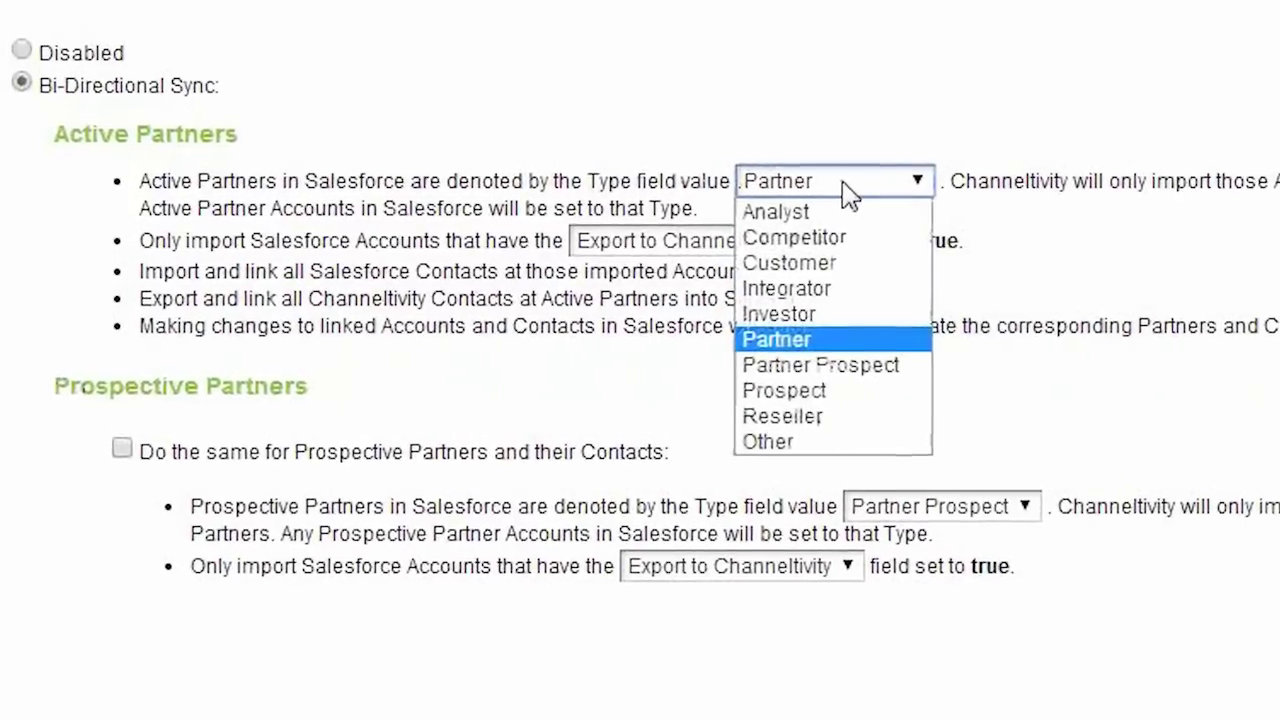
pyautogui.click(848, 190)
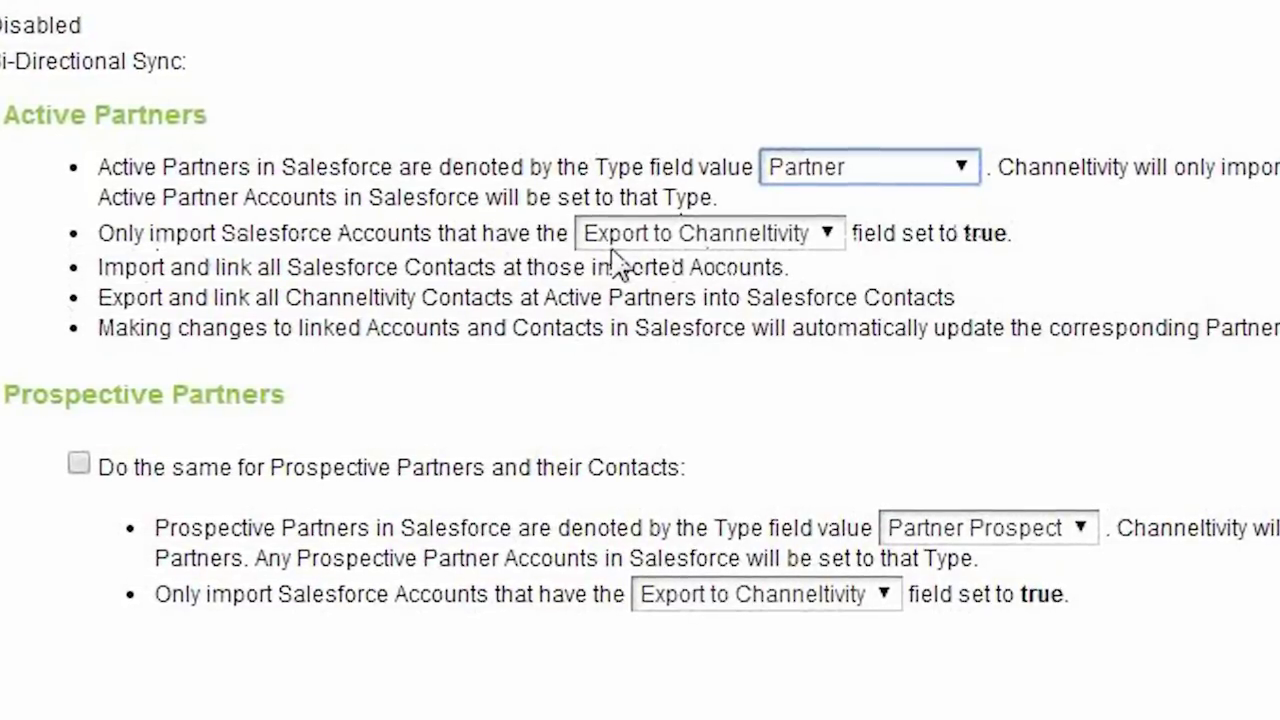
pyautogui.click(609, 240)
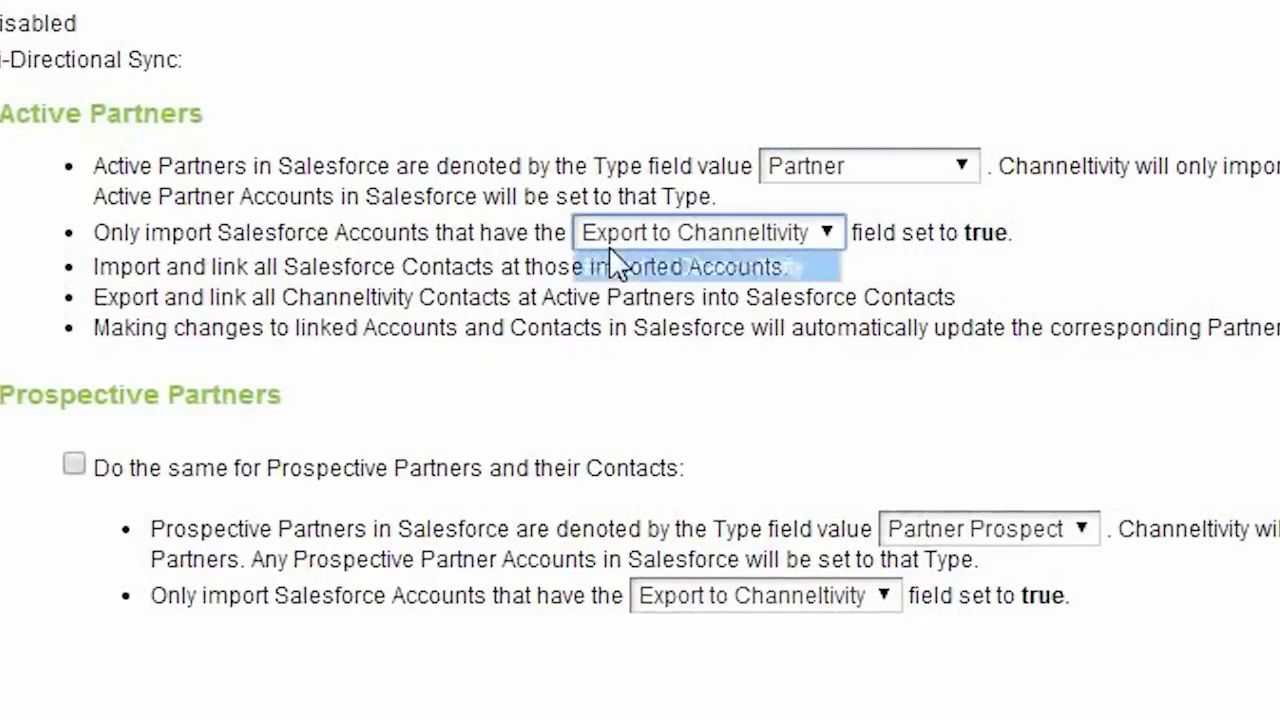
pyautogui.click(742, 238)
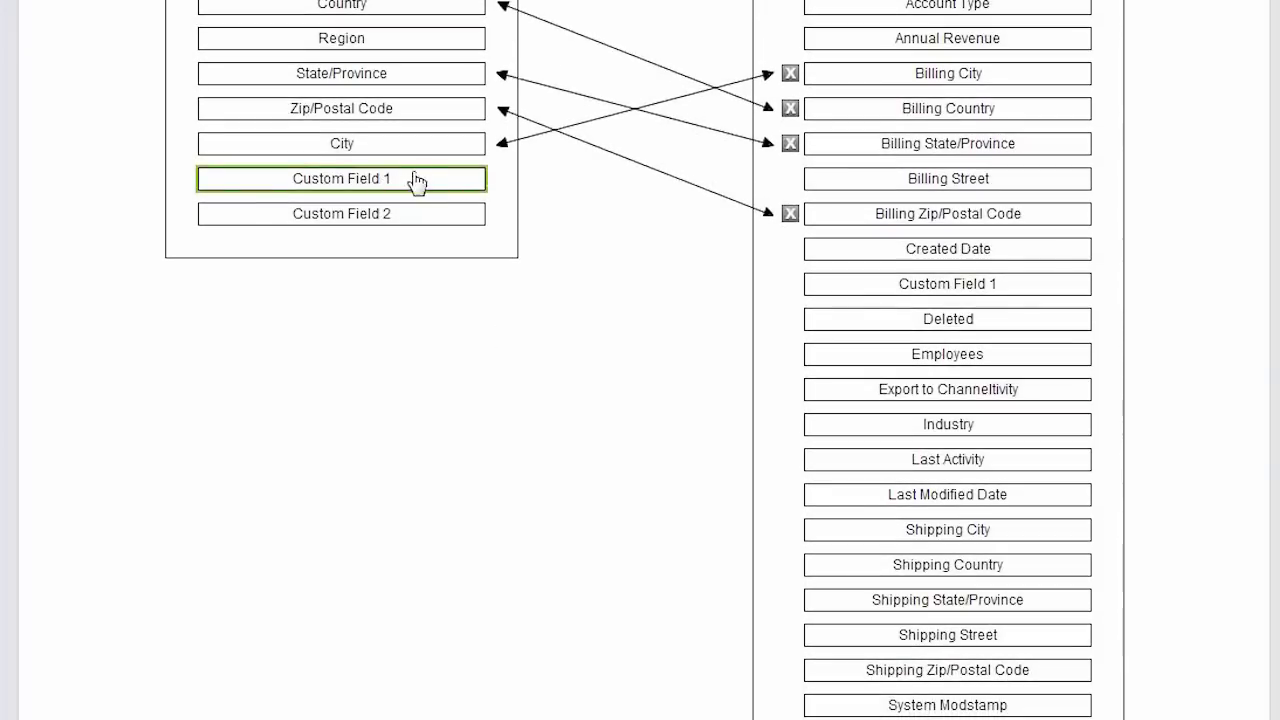
# Map partner Custom Field 2 to a new Salesforce account field, Custom Field 2 (New)
pyautogui.click(415, 222)
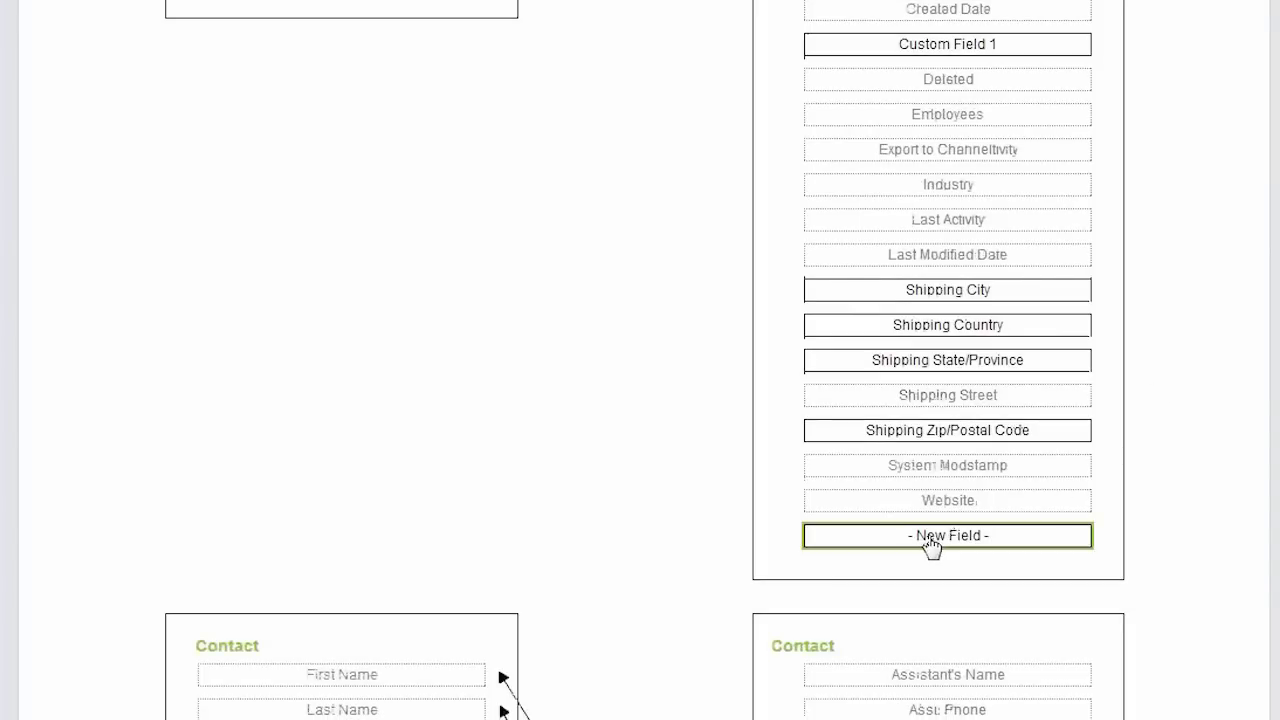
pyautogui.click(929, 538)
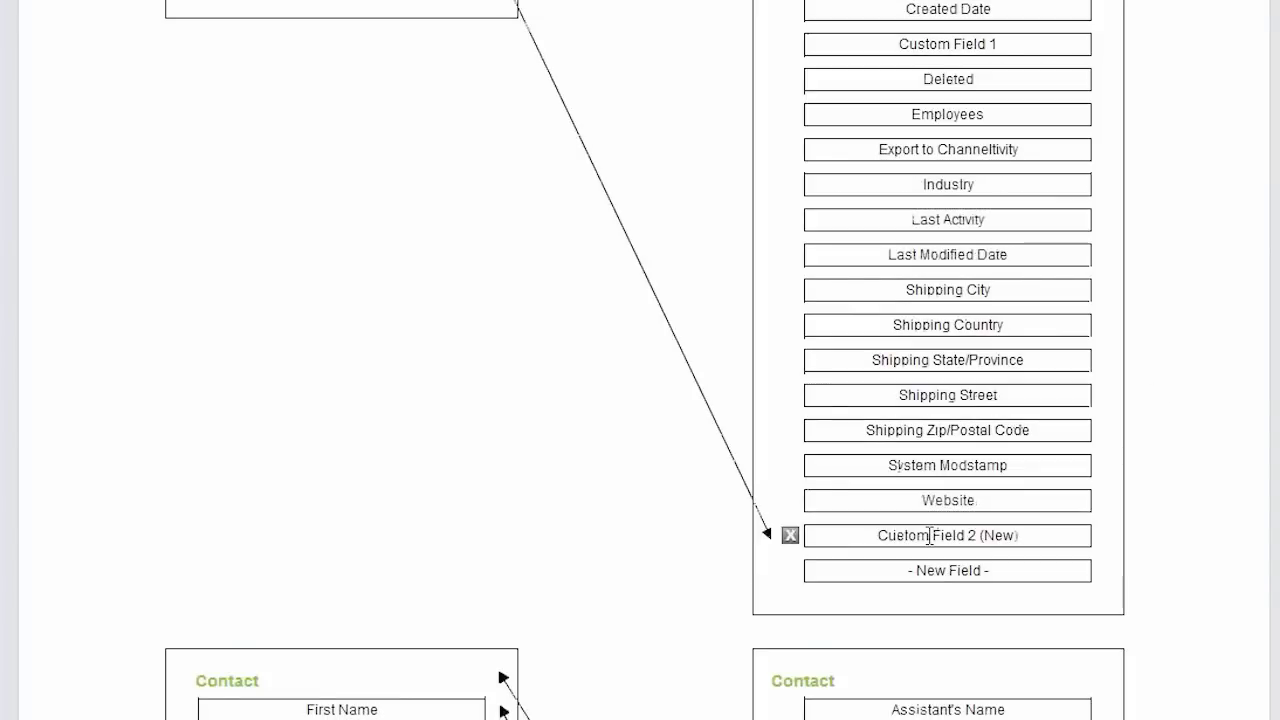